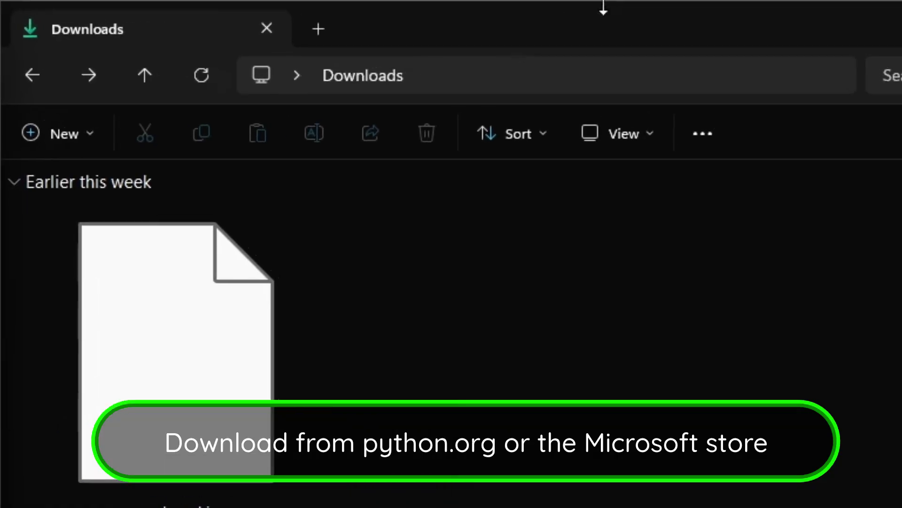
# - Open Command Prompt in the Downloads folder and start Python to confirm version 3.13.7 is installed
pyautogui.click(568, 80)
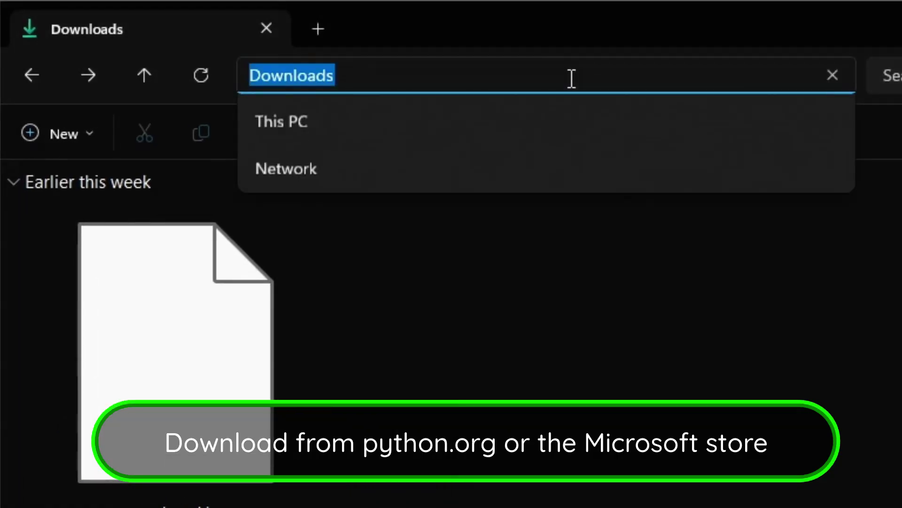
pyautogui.write('cmd')
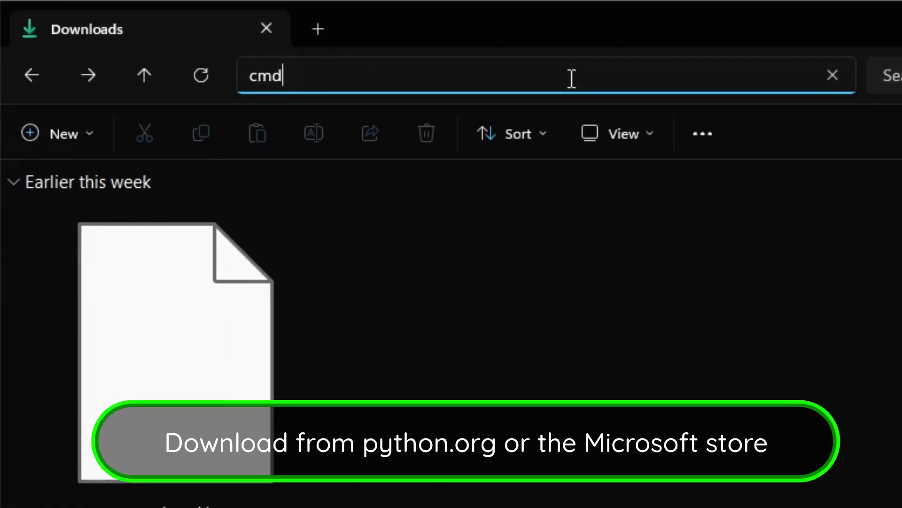
pyautogui.press('Return')
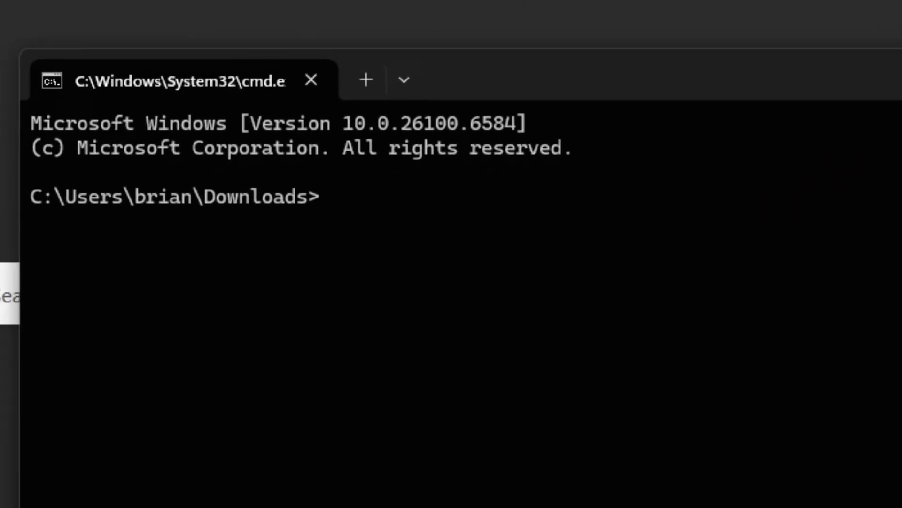
pyautogui.write('python')
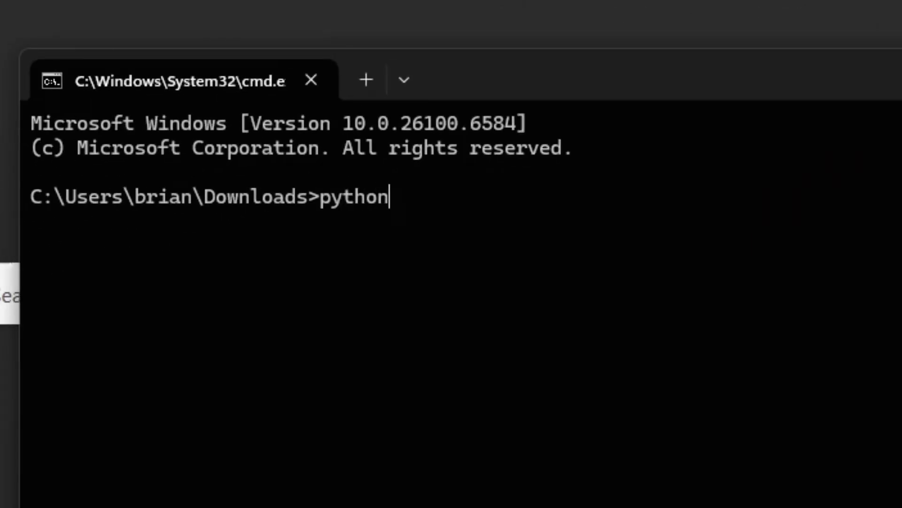
pyautogui.press('Return')
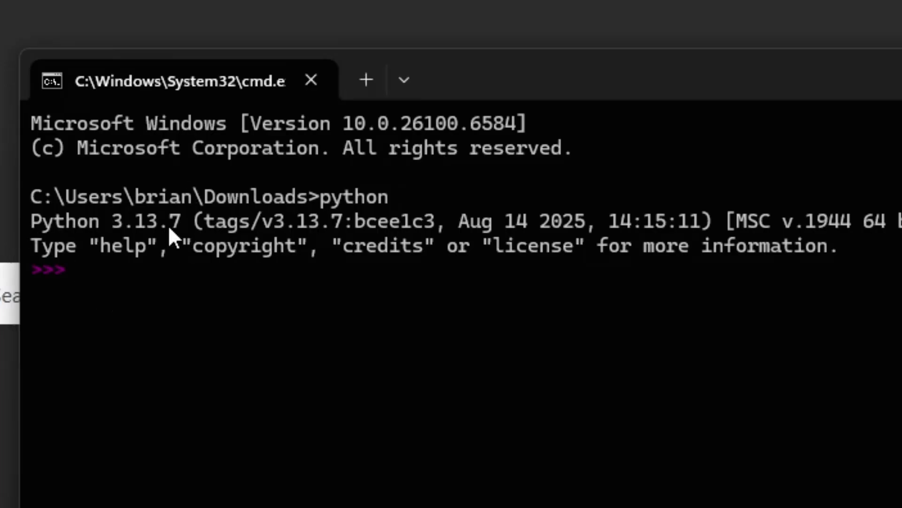
# - Exit Python and install the esptool package with pip install esptool
pyautogui.write('exit()')
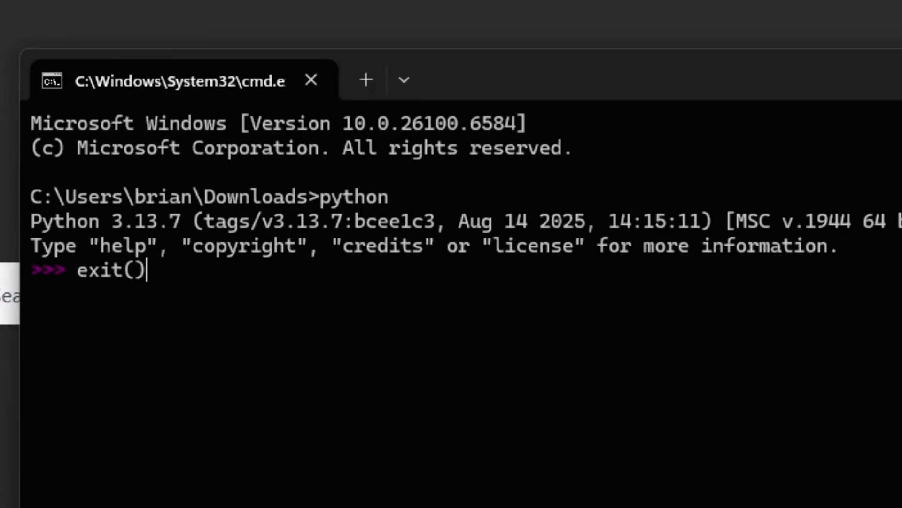
pyautogui.press('Return')
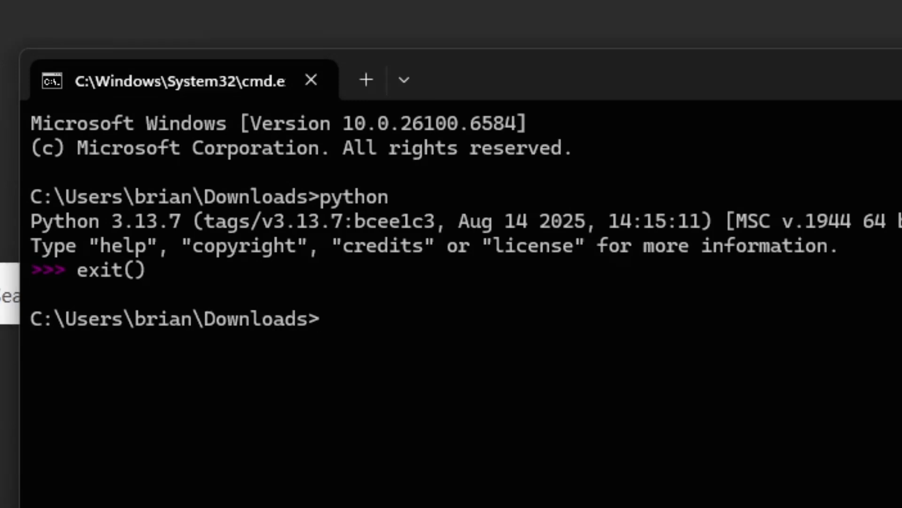
pyautogui.write('pip insta')
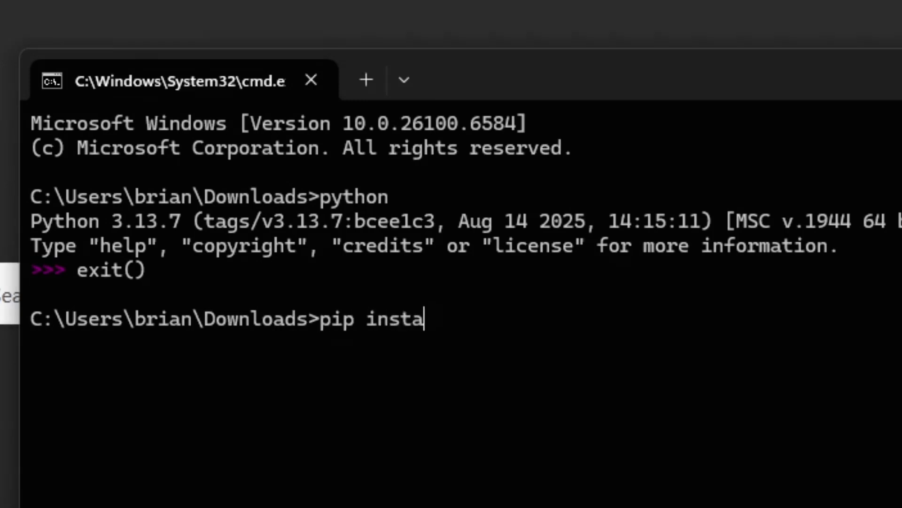
pyautogui.write('ll esptoo')
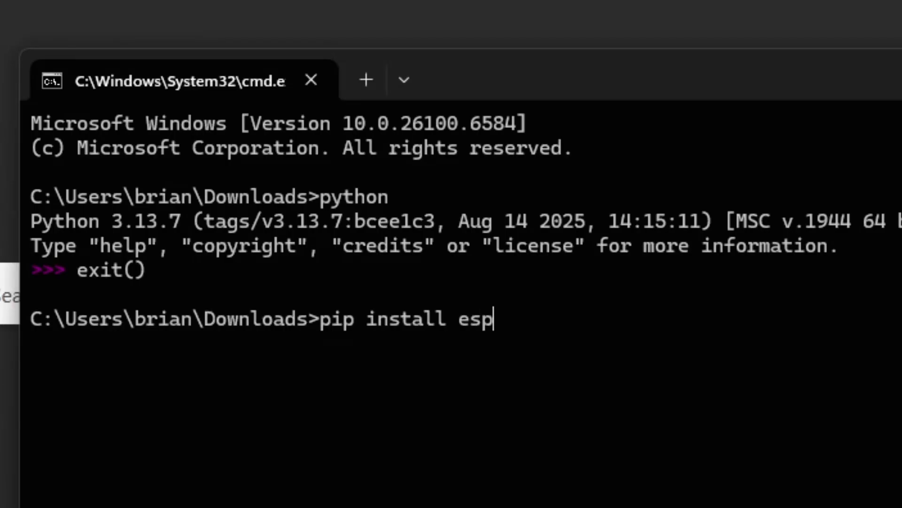
pyautogui.write('l')
pyautogui.press('Return')
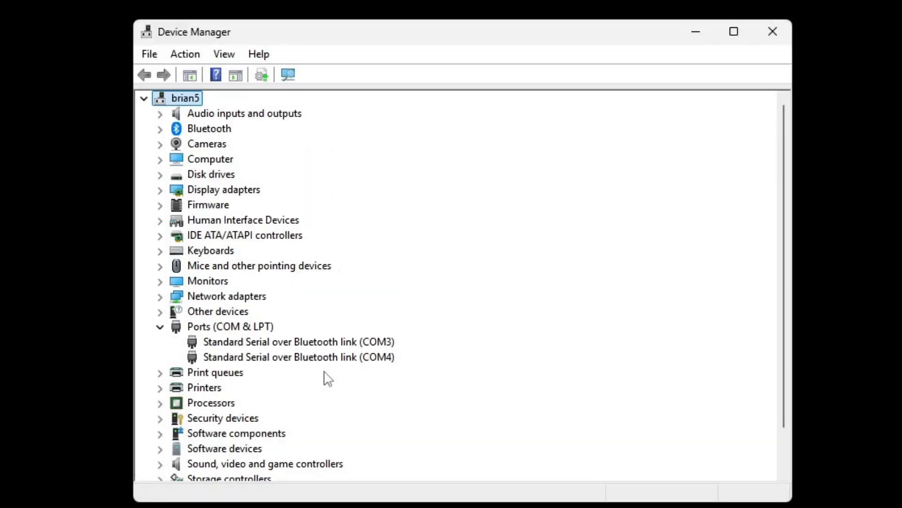
# - Refresh Ports (COM & LPT) and select the new USB-SERIAL CH340 (COM5) adapter
pyautogui.click(159, 327)
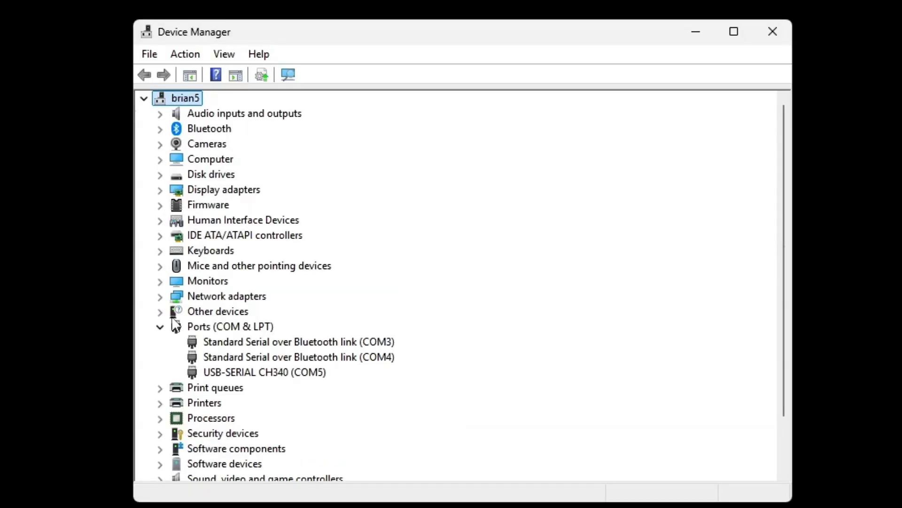
pyautogui.click(250, 373)
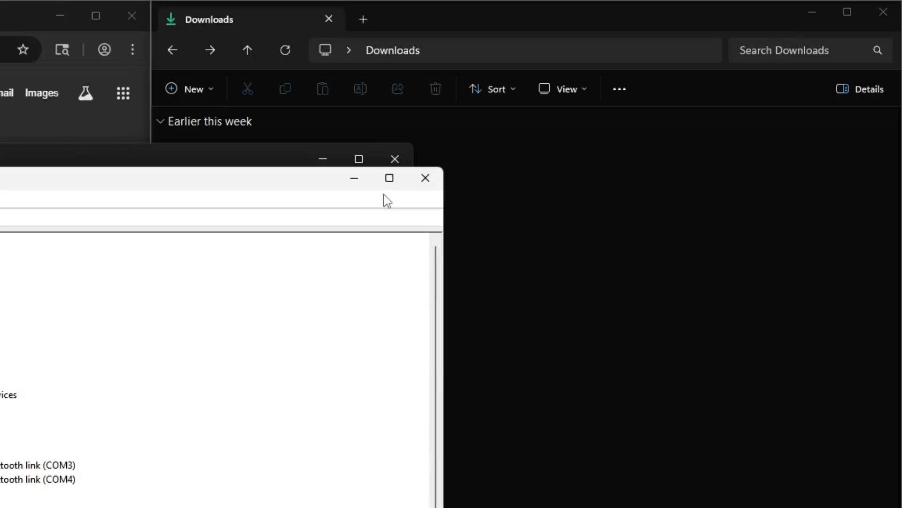
# - Open a new Command Prompt in Downloads, move it top-left, and enter python -m esptool
pyautogui.click(742, 193)
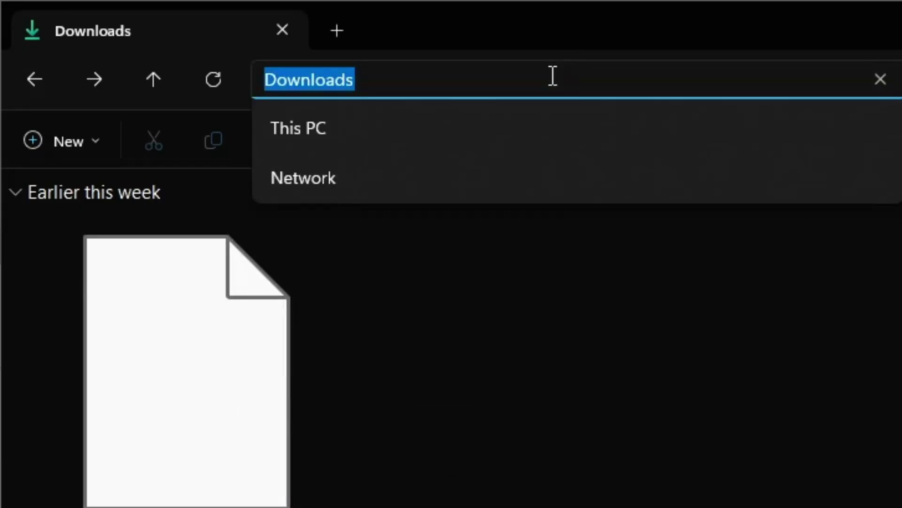
pyautogui.write('cmd')
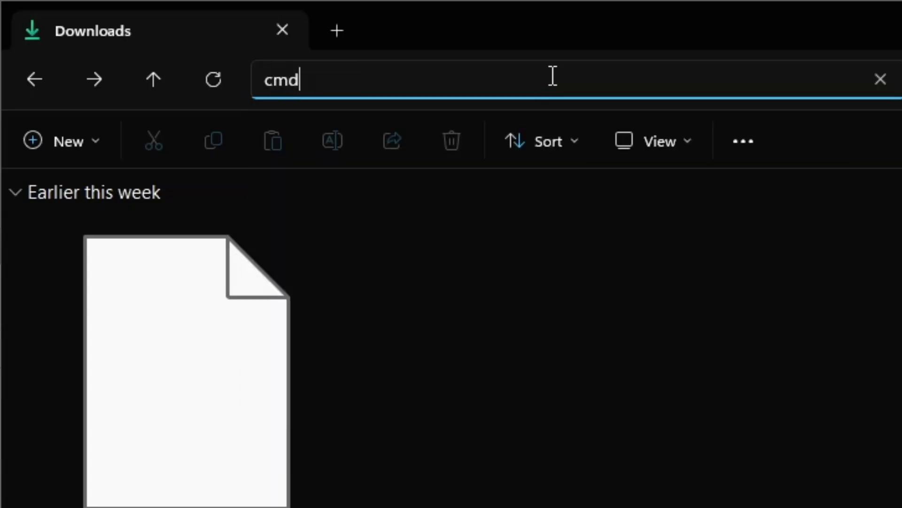
pyautogui.press('Return')
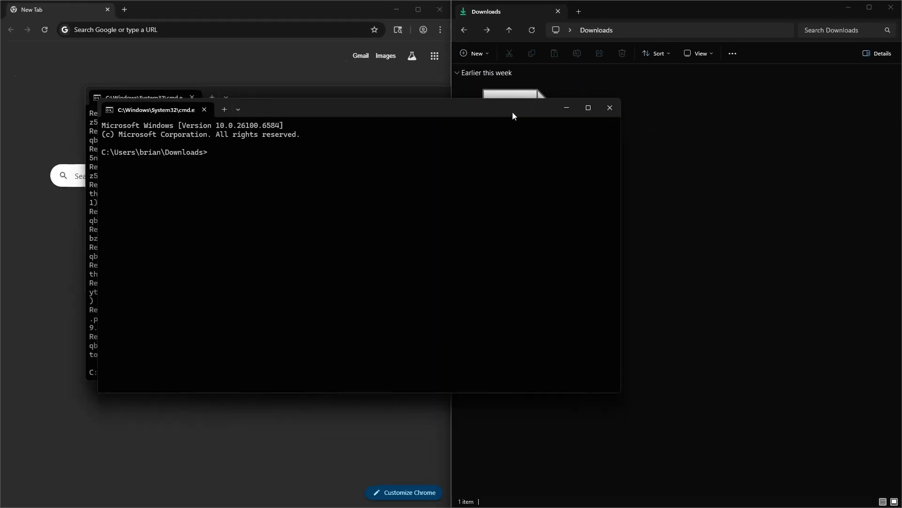
pyautogui.moveTo(512, 117); pyautogui.dragTo(522, 252)
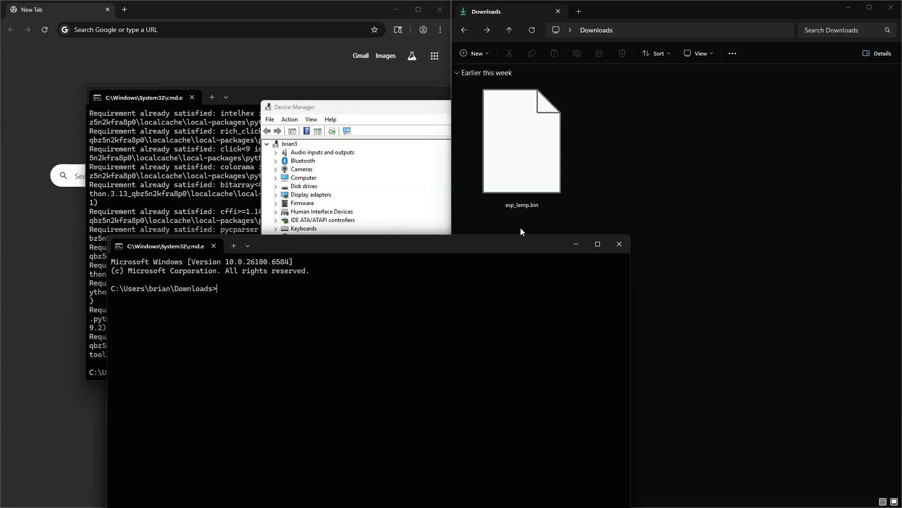
pyautogui.moveTo(520, 246); pyautogui.dragTo(548, 100)
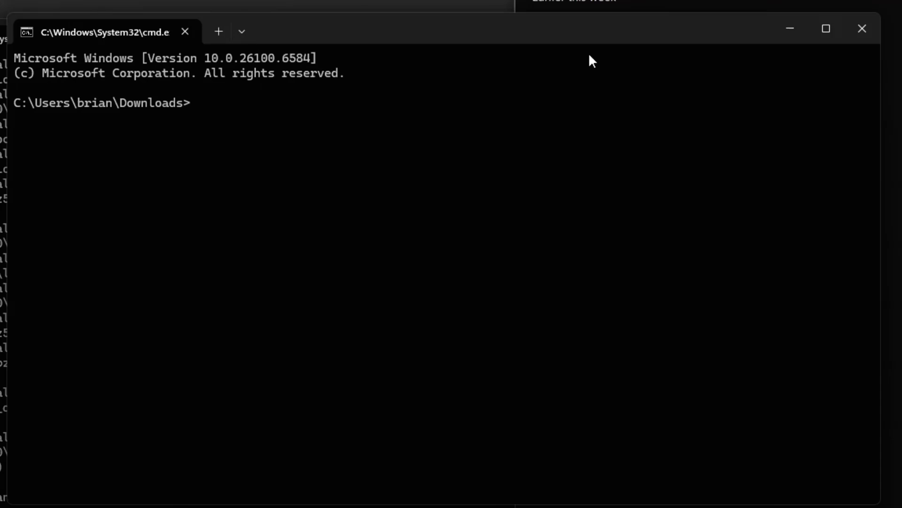
pyautogui.write('python -m esptool')
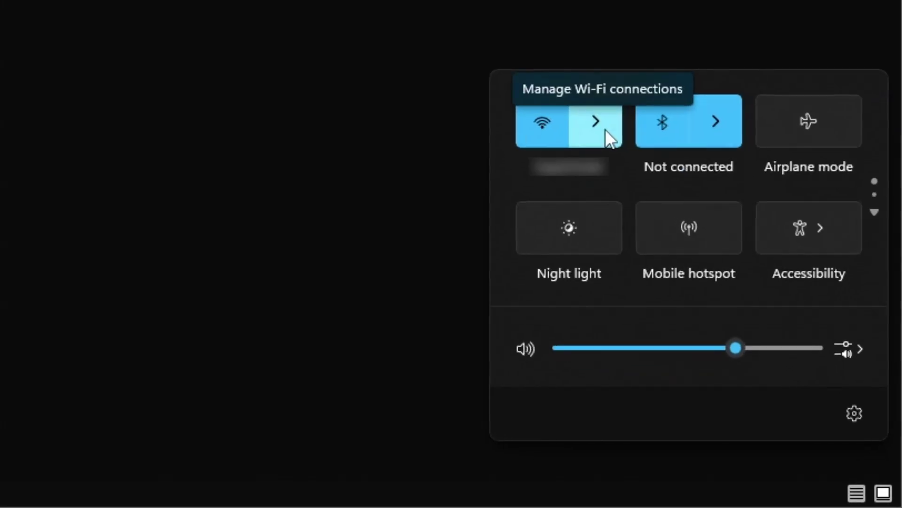
# - Connect the PC to the lamp's led_lamp_638153 Wi-Fi network from the Wi-Fi list
pyautogui.click(605, 130)
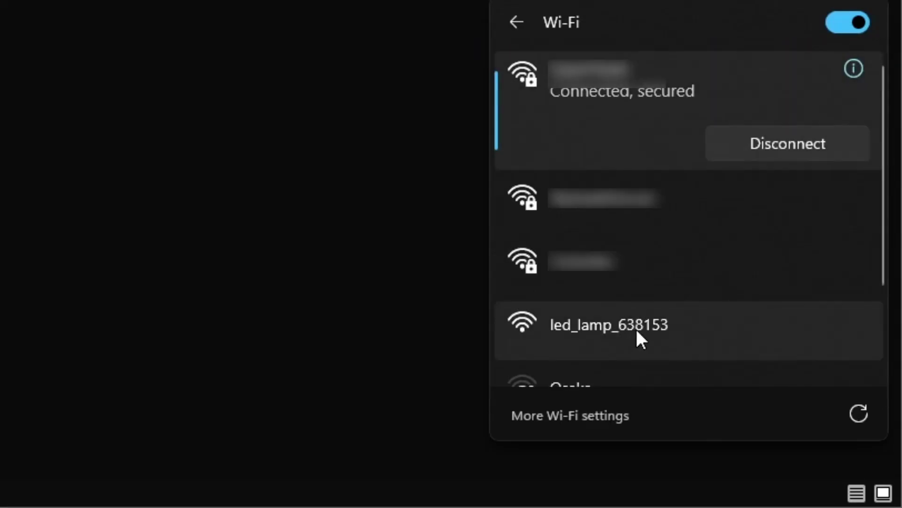
pyautogui.click(635, 328)
pyautogui.click(781, 359)
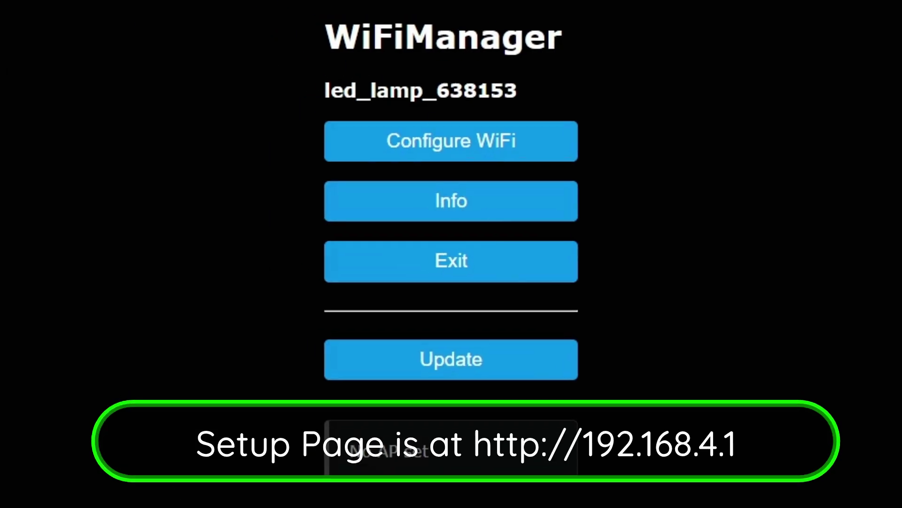
# - In Configure WiFi, paste the home network password, set device name bedsidelamp1, and save
pyautogui.click(489, 144)
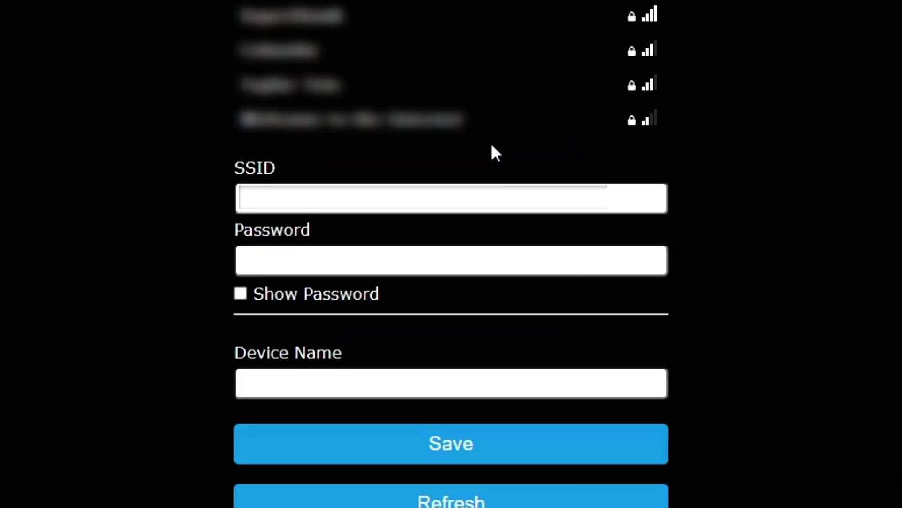
pyautogui.click(429, 260)
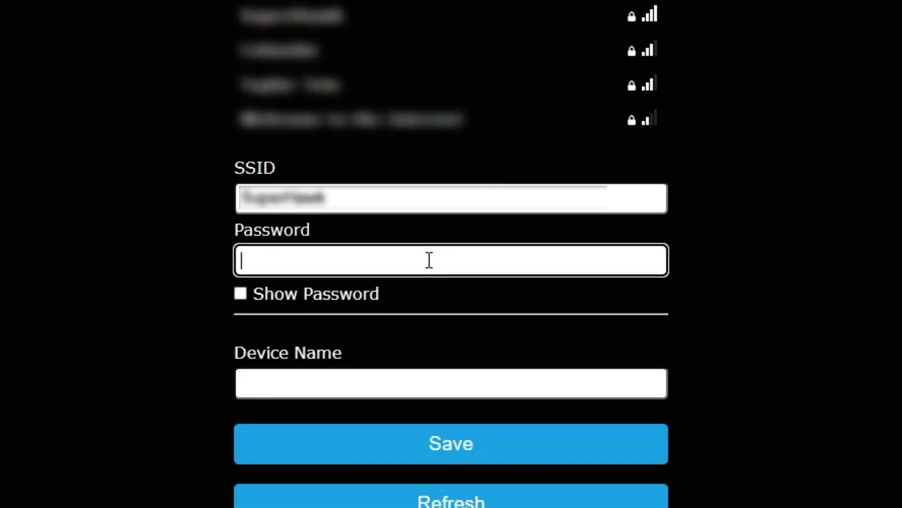
pyautogui.hotkey('ctrl', 'v')
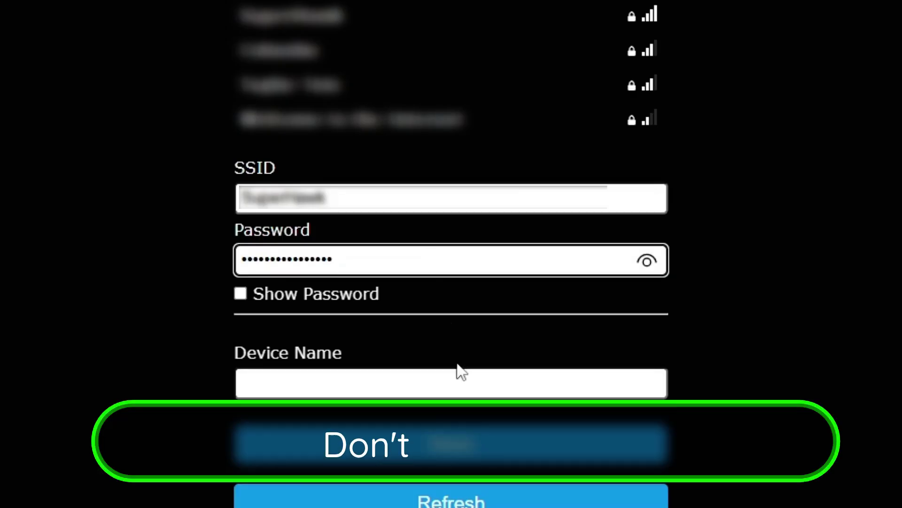
pyautogui.click(465, 382)
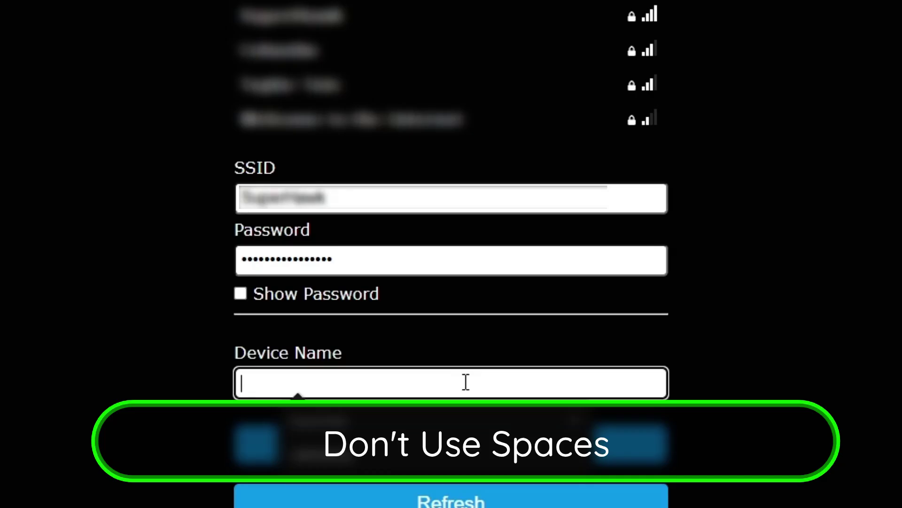
pyautogui.write('beds')
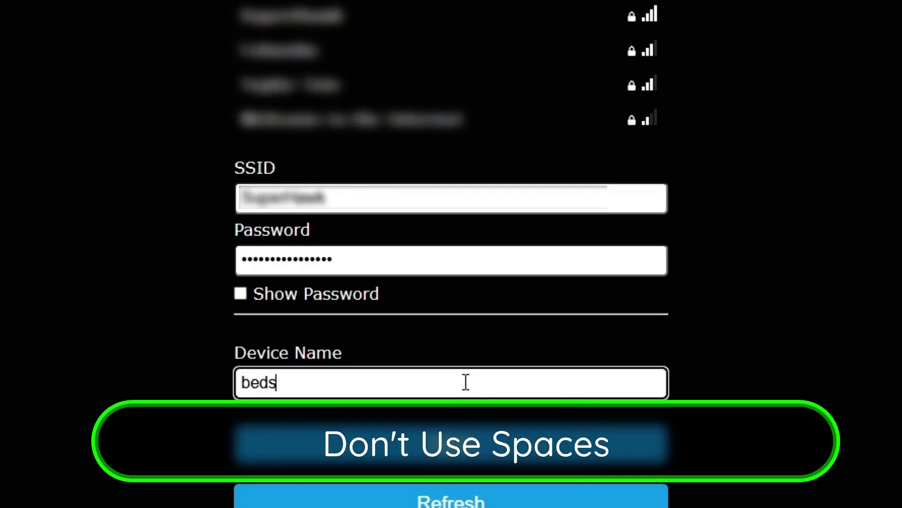
pyautogui.write('idelamp1')
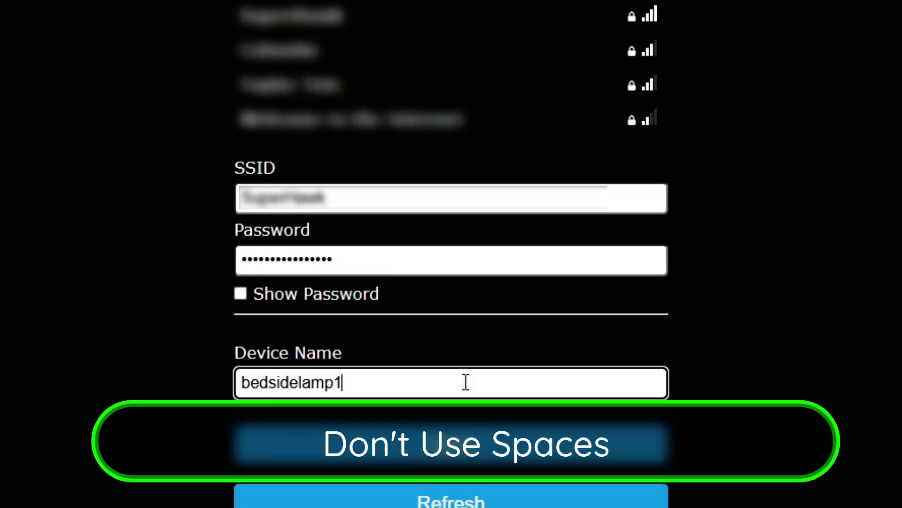
pyautogui.click(464, 444)
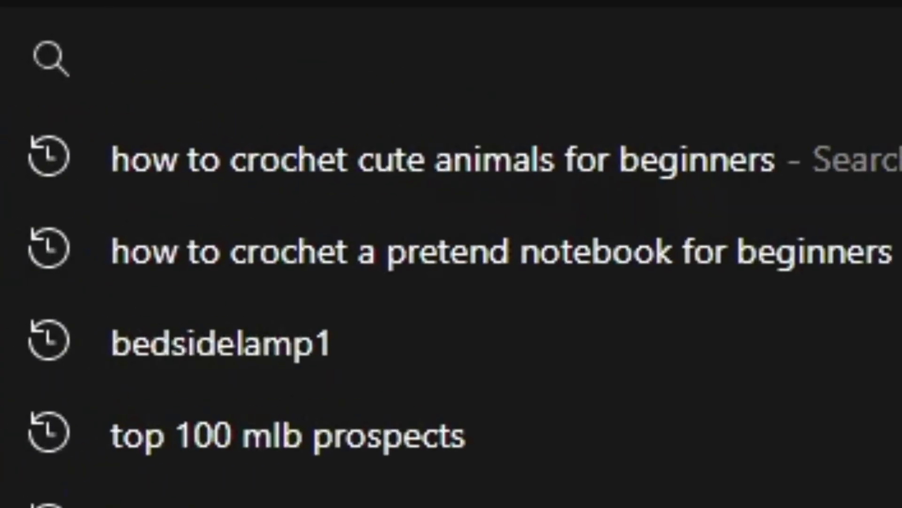
pyautogui.write('bed')
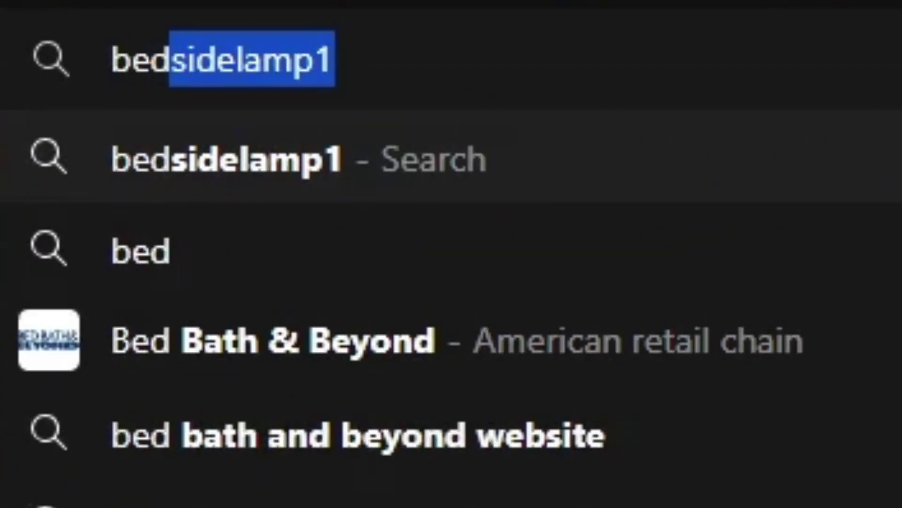
pyautogui.press('BackSpace')
pyautogui.press('BackSpace')
pyautogui.press('BackSpace')
pyautogui.press('BackSpace')
pyautogui.write('http')
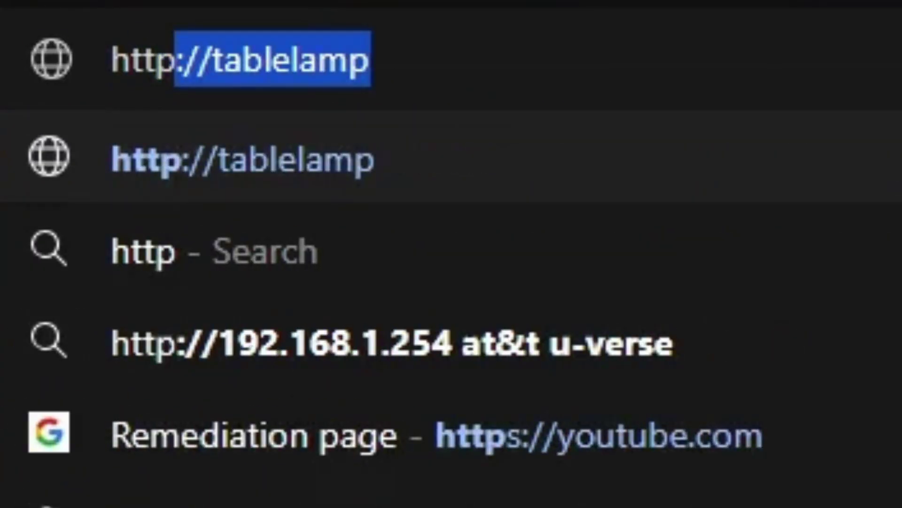
pyautogui.write(':///')
pyautogui.press('BackSpace')
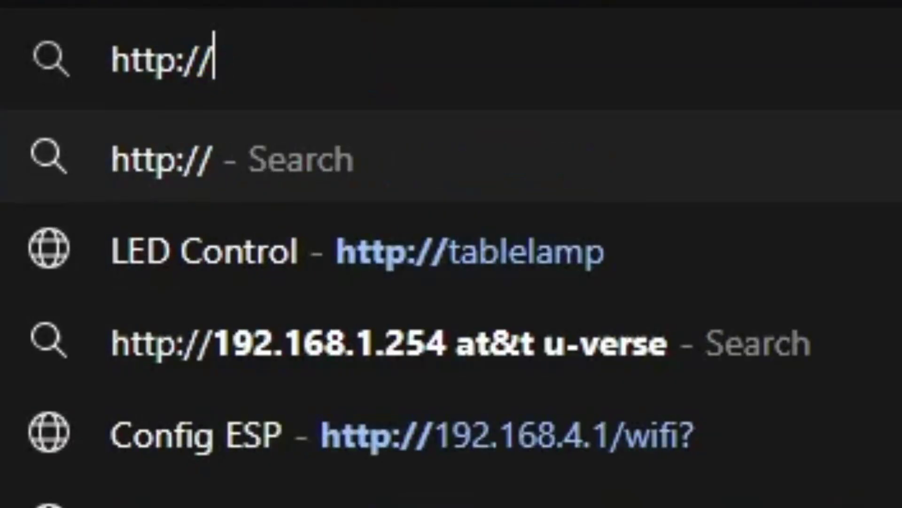
pyautogui.write('bedsidelamp')
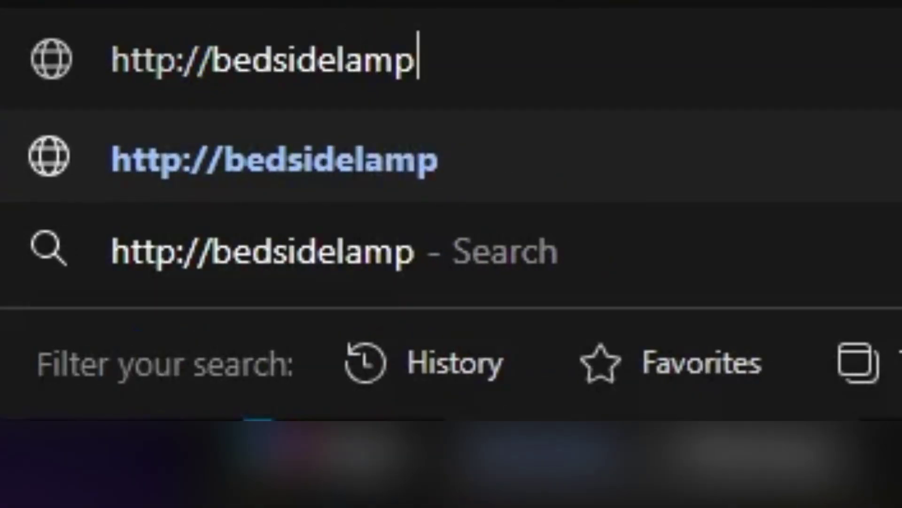
pyautogui.write('1')
pyautogui.press('Return')
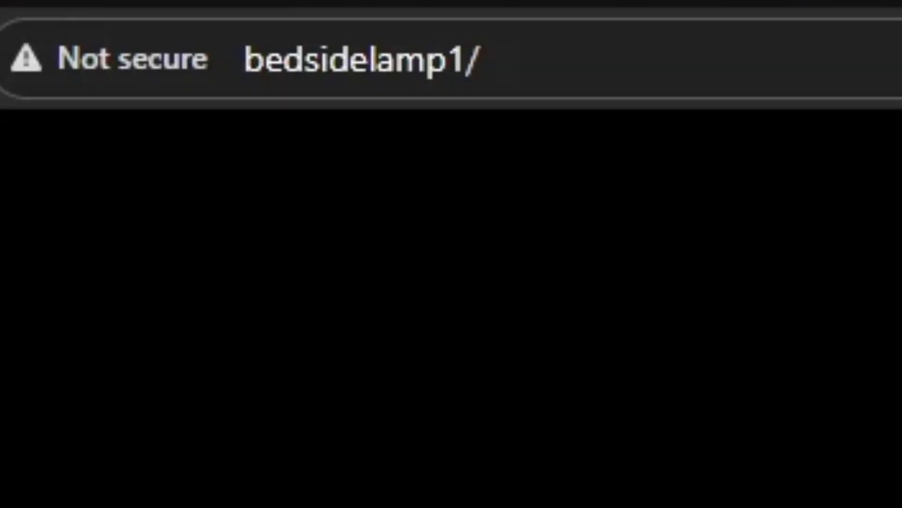